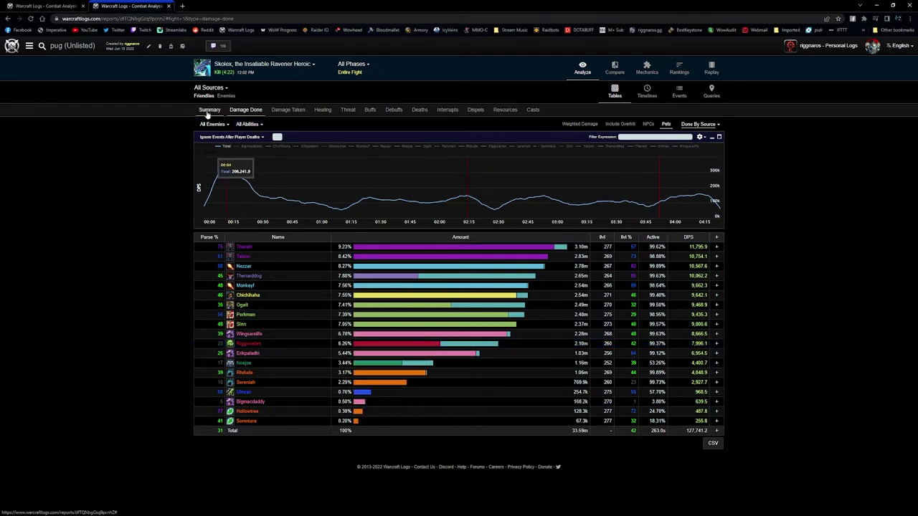
- Open the log owner's Unholy Death Knight from the Skolex damage table, review its ability damage, and show its casts
mouse_move(253, 349)
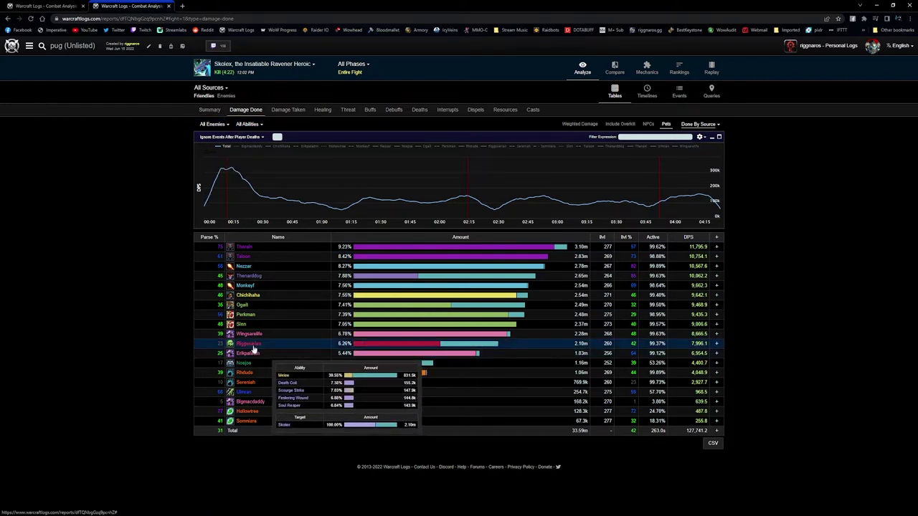
click(252, 347)
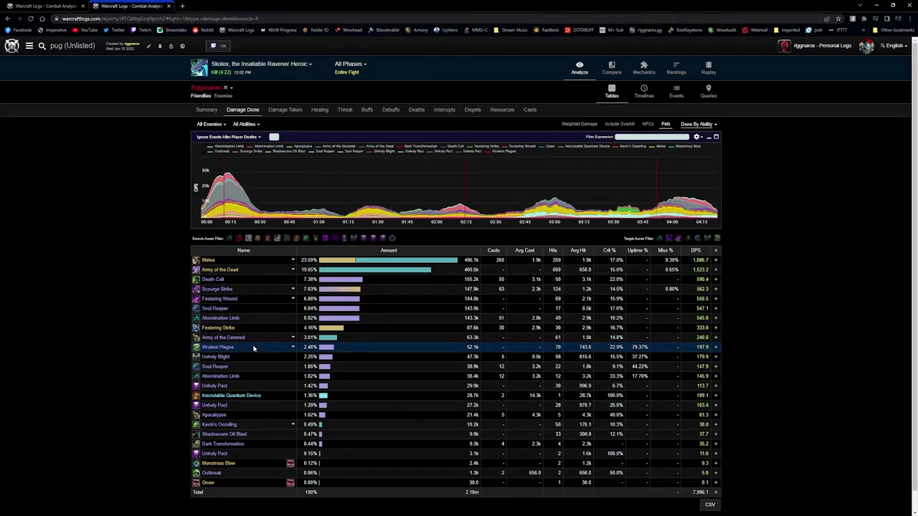
scroll(345, 408, down, 1)
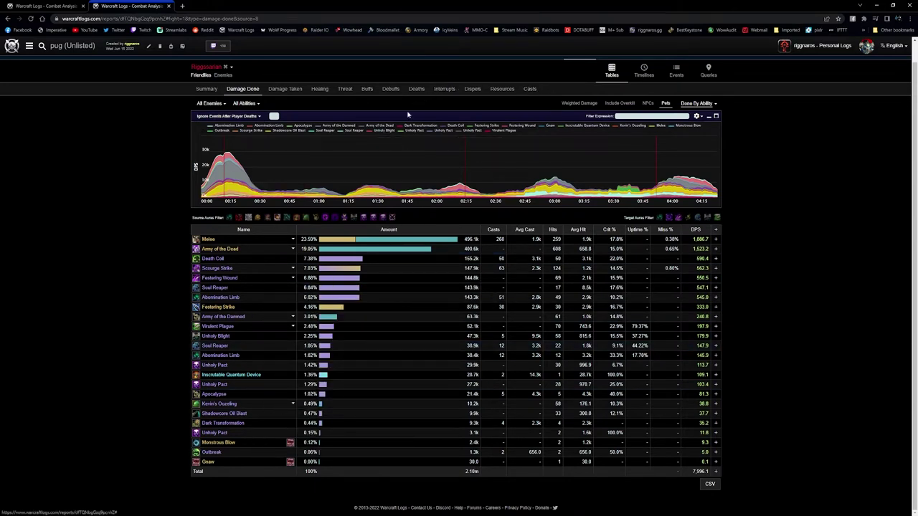
click(529, 89)
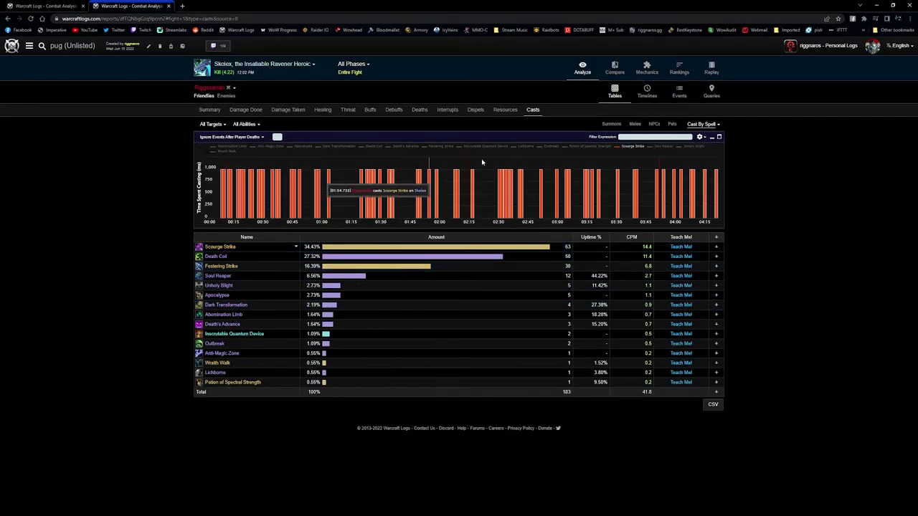
- Compare the Death Knight's damage by ability with its casts by spell for the Skolex kill
click(245, 110)
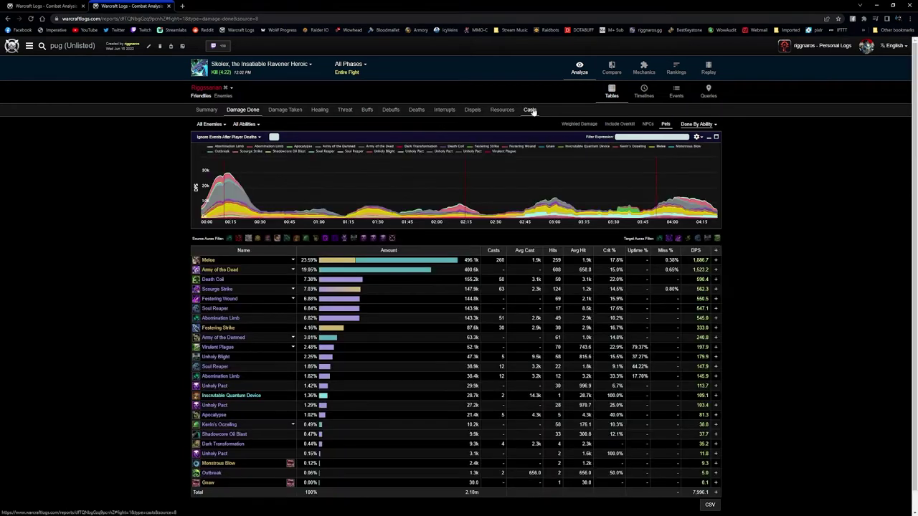
click(529, 110)
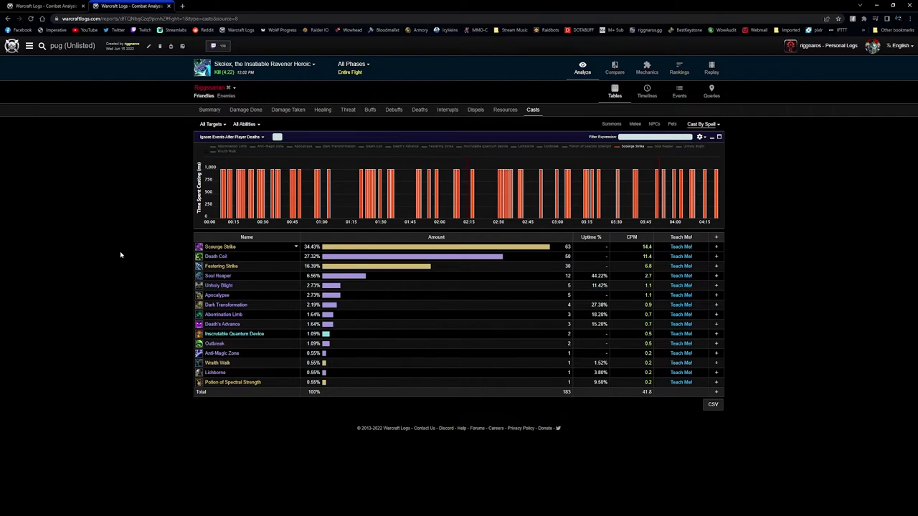
click(254, 113)
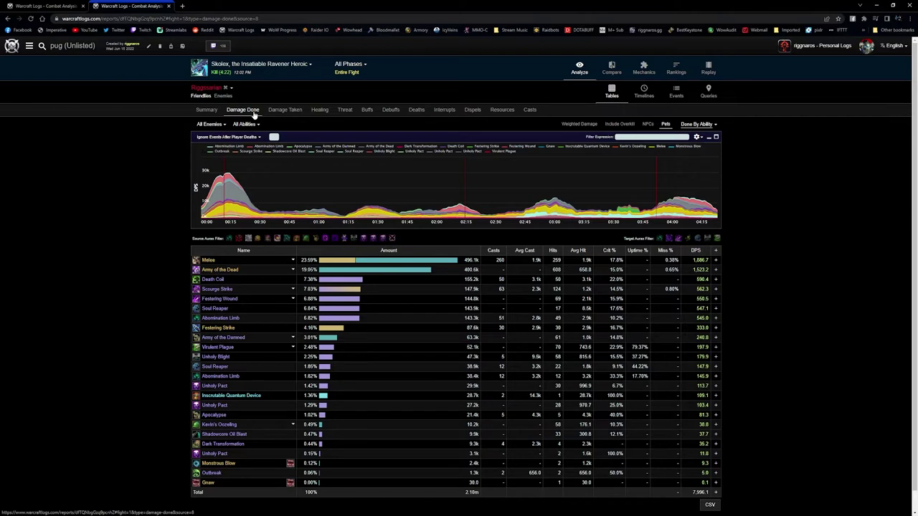
scroll(236, 197, down, 1)
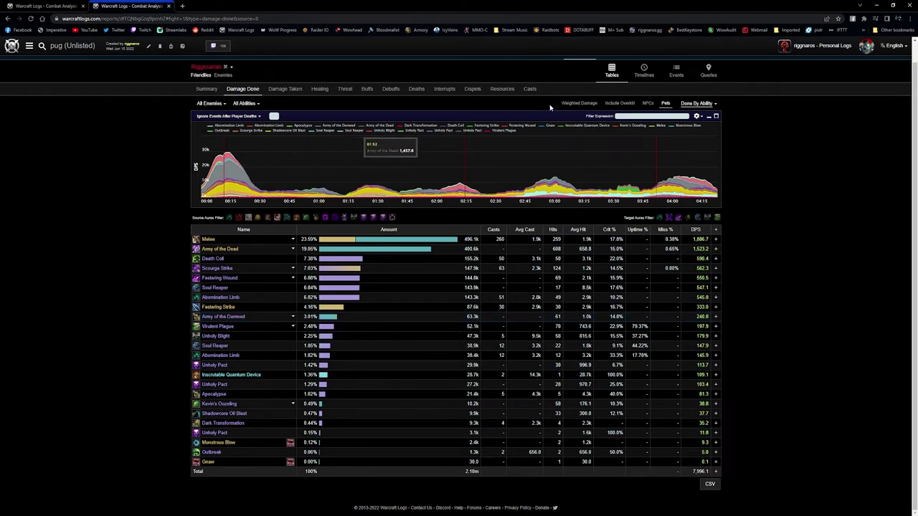
click(528, 90)
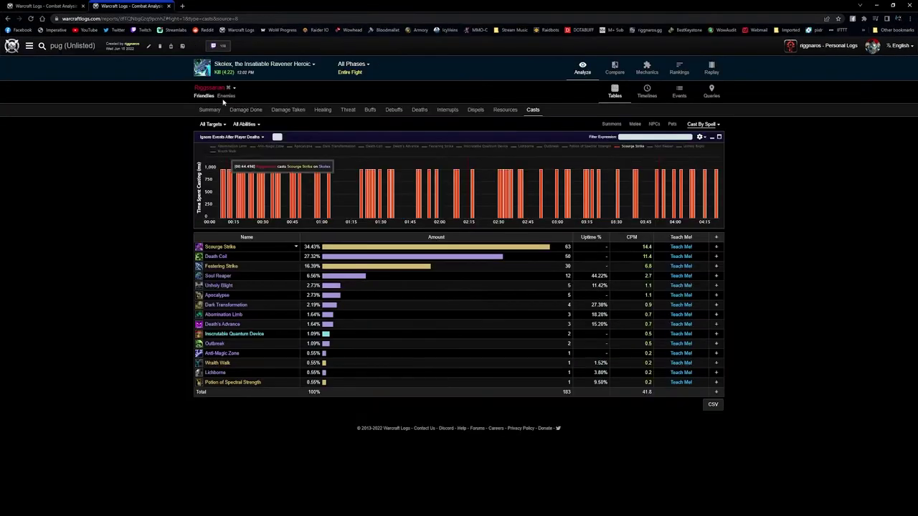
- Open the Warcraft Logs home page in a separate tab and go to the rankings for Skolex, the Insatiable Ravener
middle_click(11, 46)
click(218, 5)
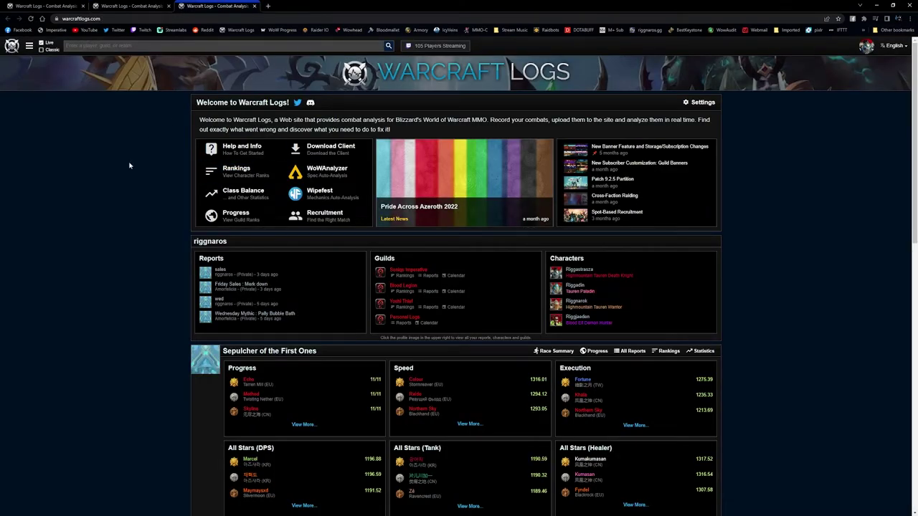
click(29, 47)
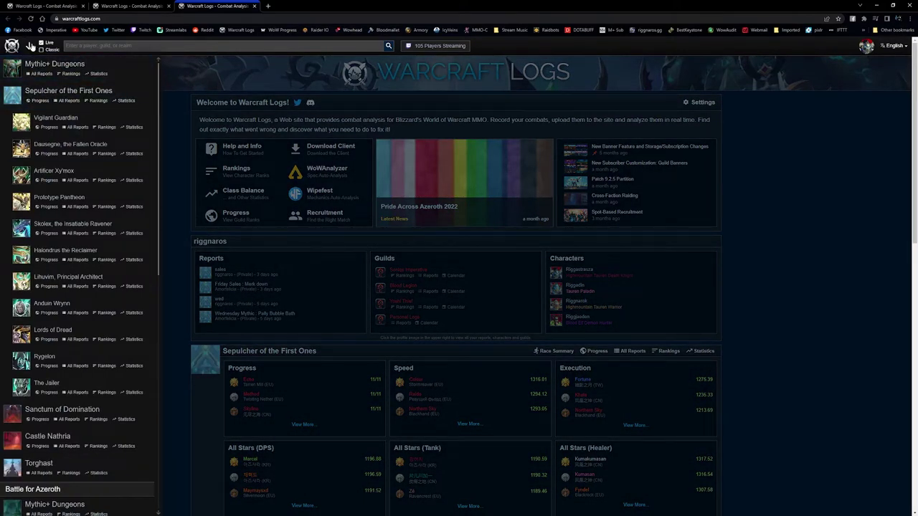
click(106, 234)
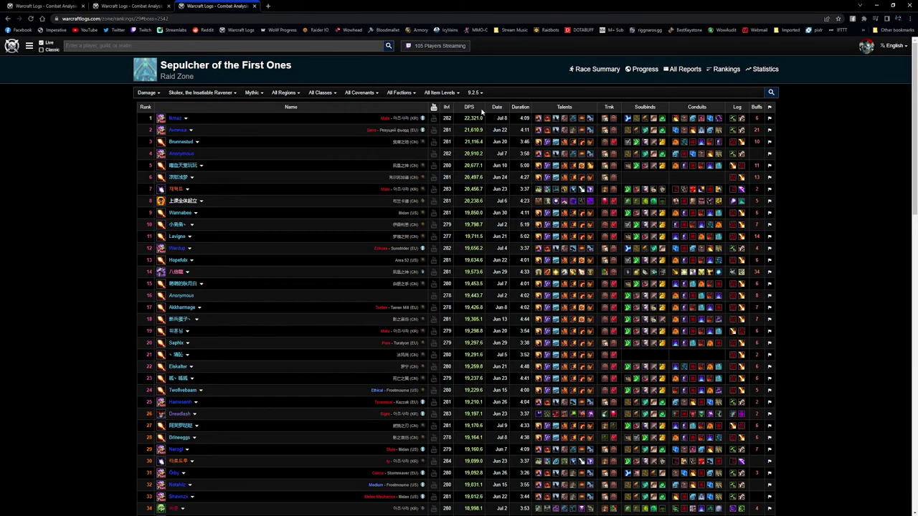
- Filter the Skolex rankings to Unholy Death Knights on Heroic difficulty with item level 260-262
click(324, 95)
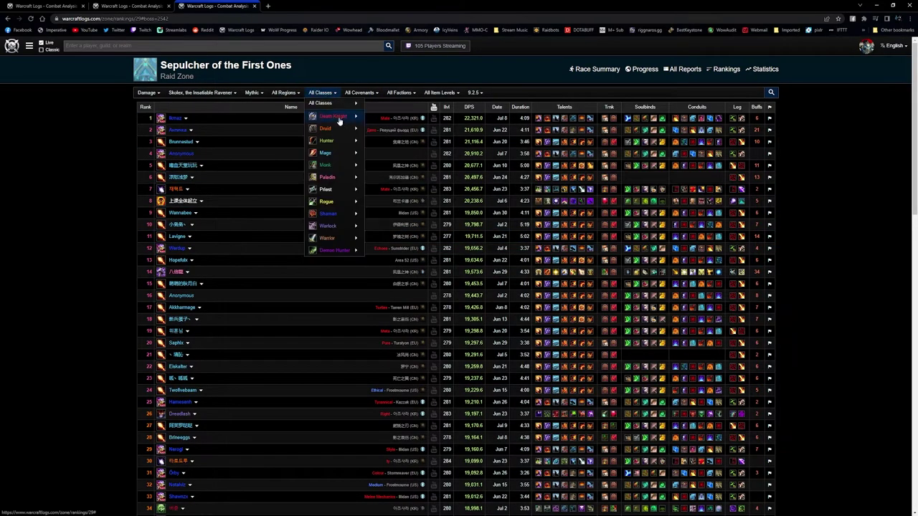
mouse_move(340, 117)
click(385, 148)
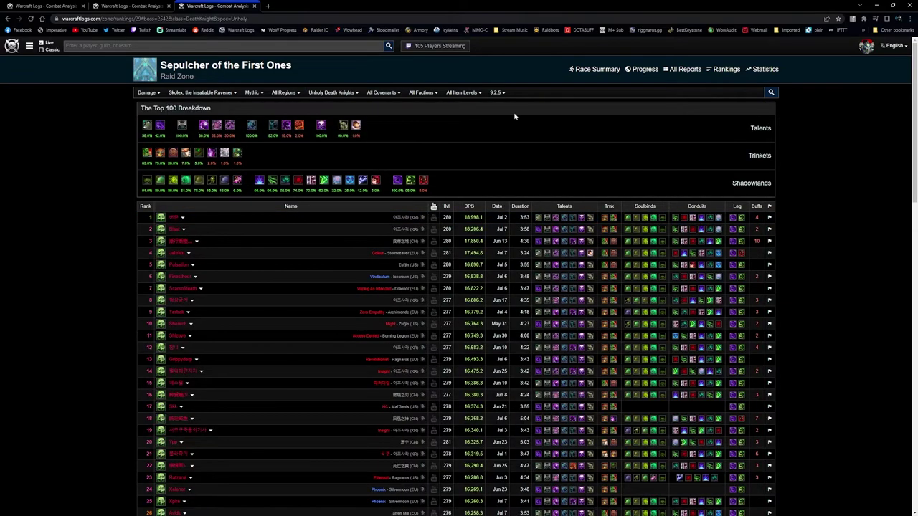
click(457, 94)
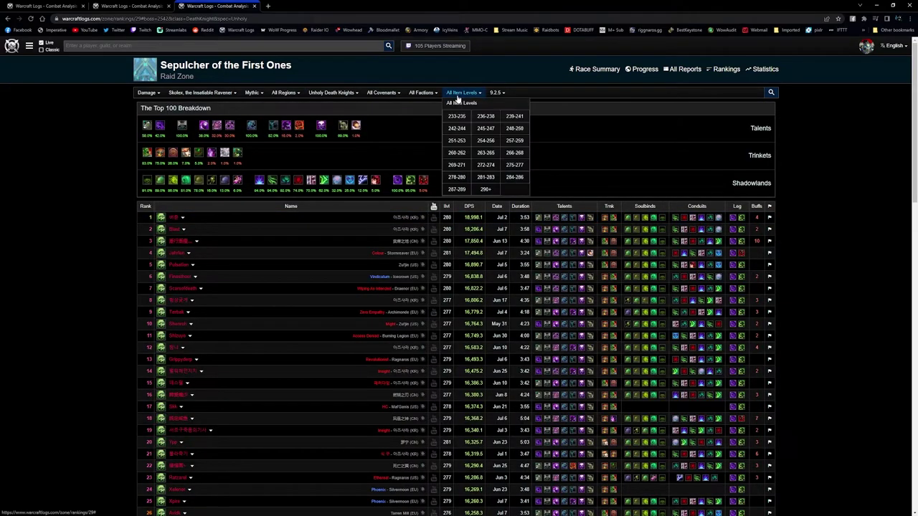
click(457, 155)
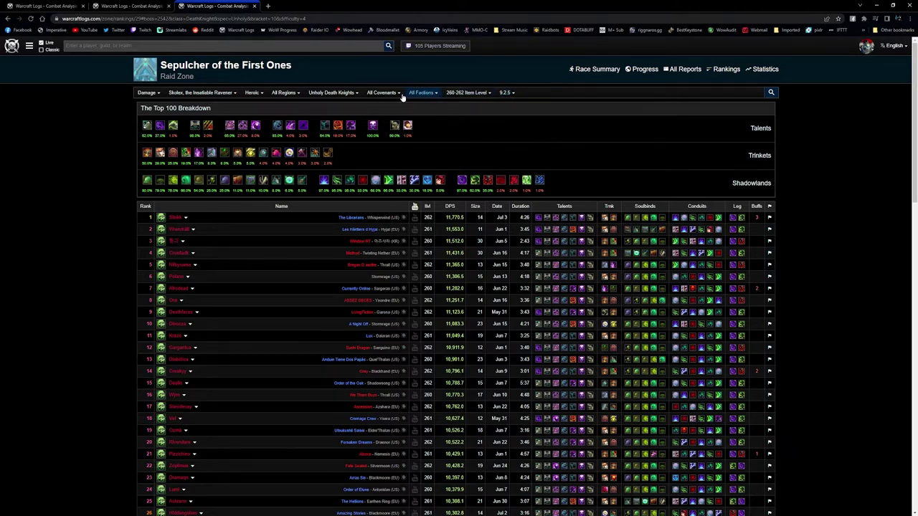
- Look down the filtered rankings and check the log owner's gear and item level on the report summary
scroll(661, 327, down, 2)
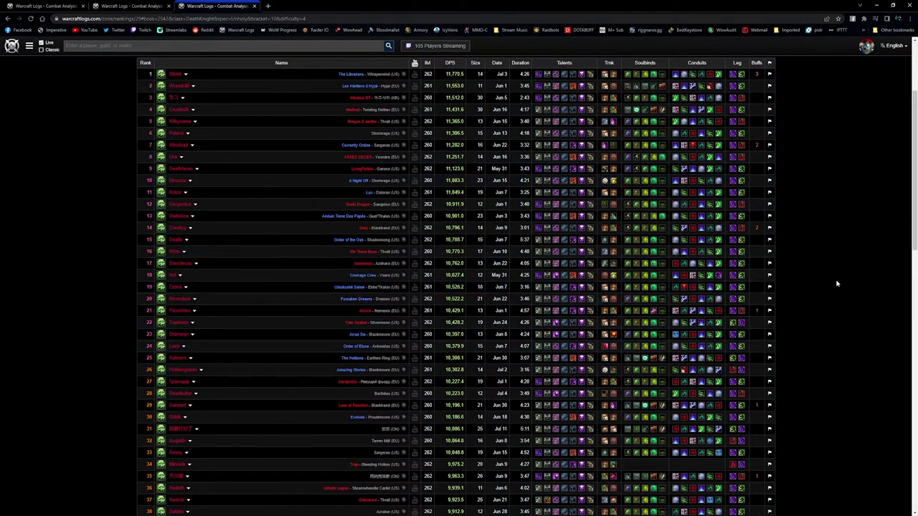
scroll(835, 283, down, 2)
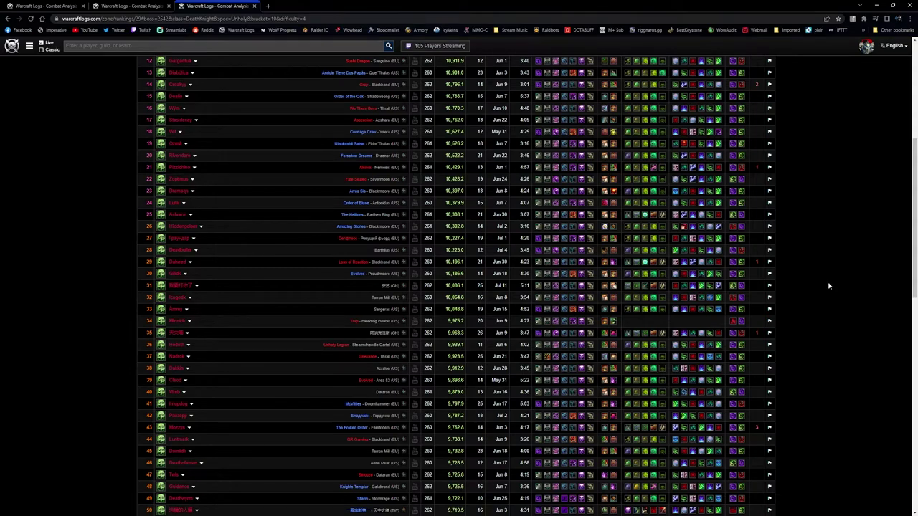
scroll(811, 287, down, 4)
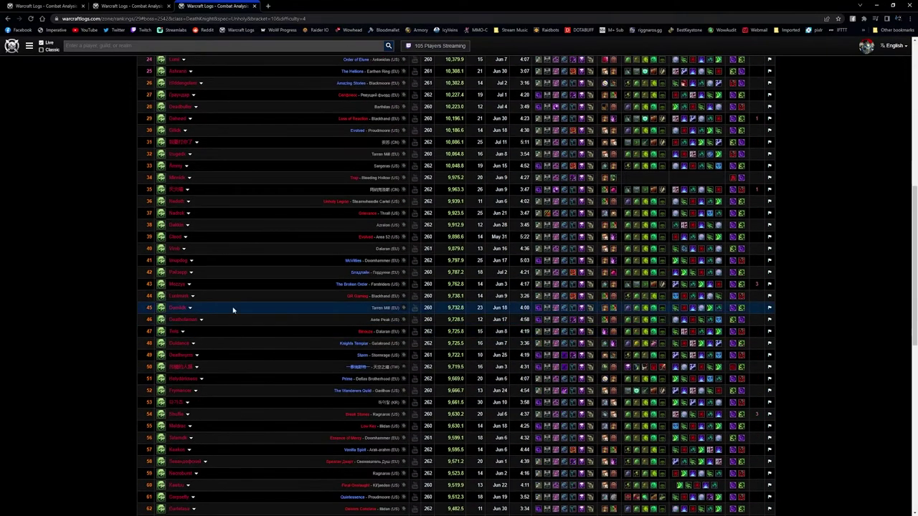
click(125, 5)
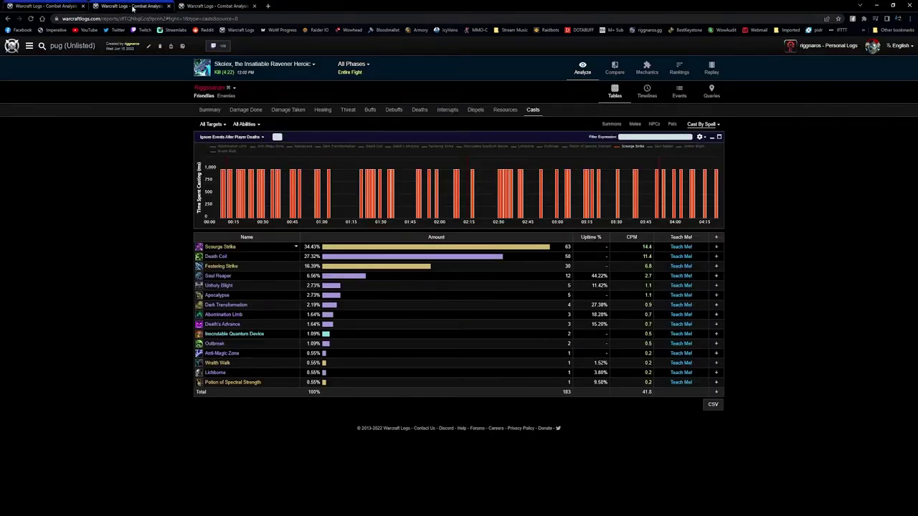
click(206, 111)
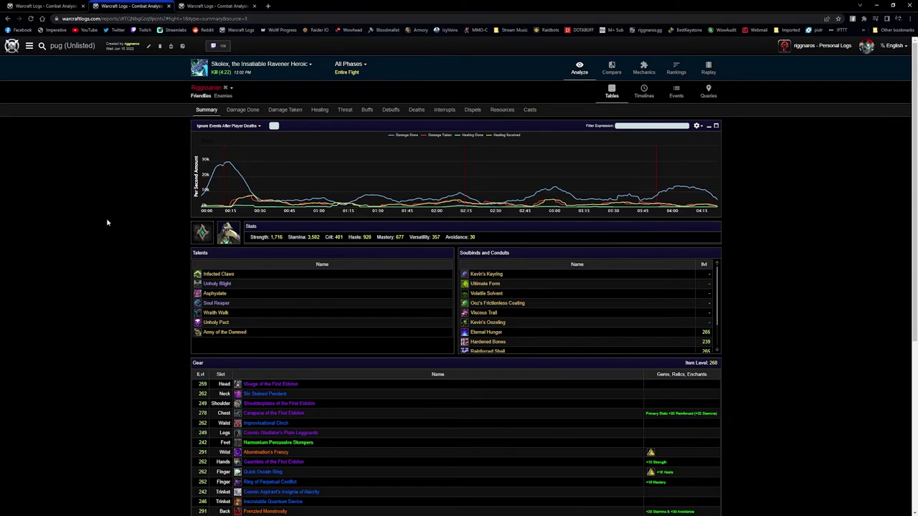
scroll(109, 240, down, 1)
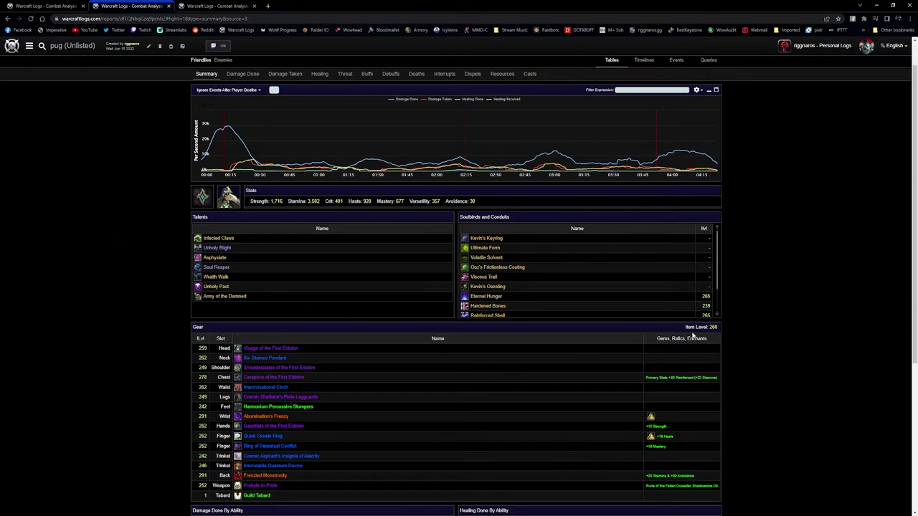
scroll(751, 280, up, 1)
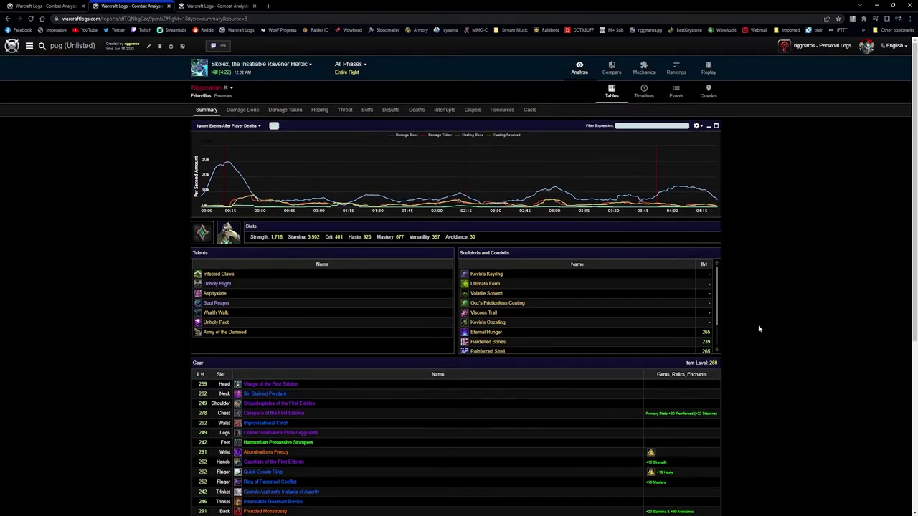
scroll(297, 430, down, 1)
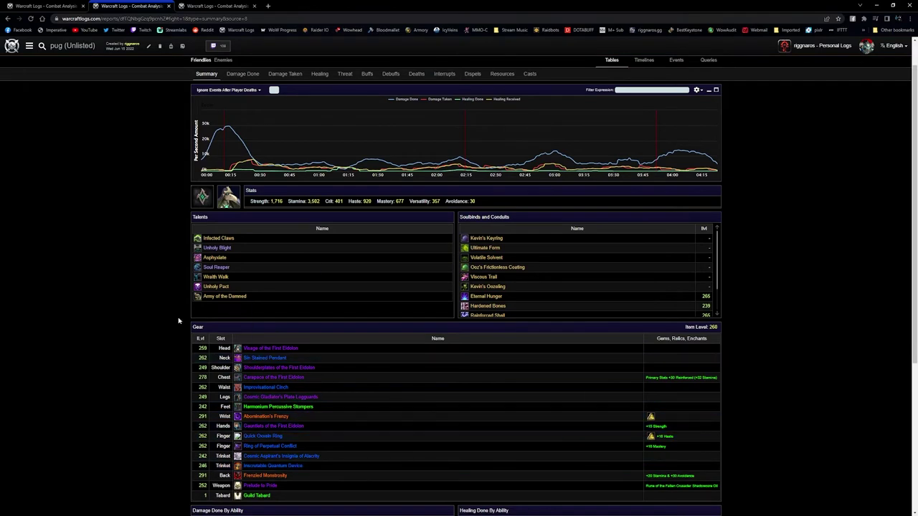
- Open the rank 59 kill with the 4:16 duration from the rankings and show that Death Knight's damage by ability
click(217, 6)
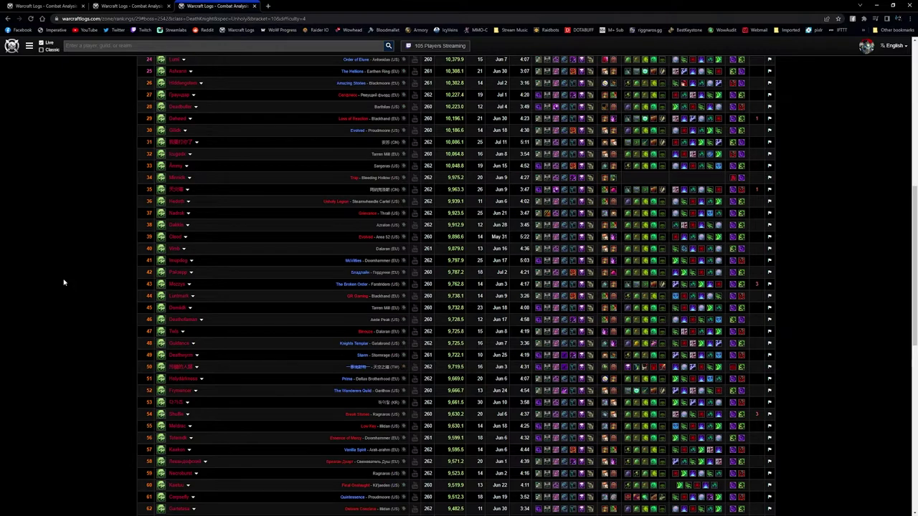
scroll(111, 316, down, 2)
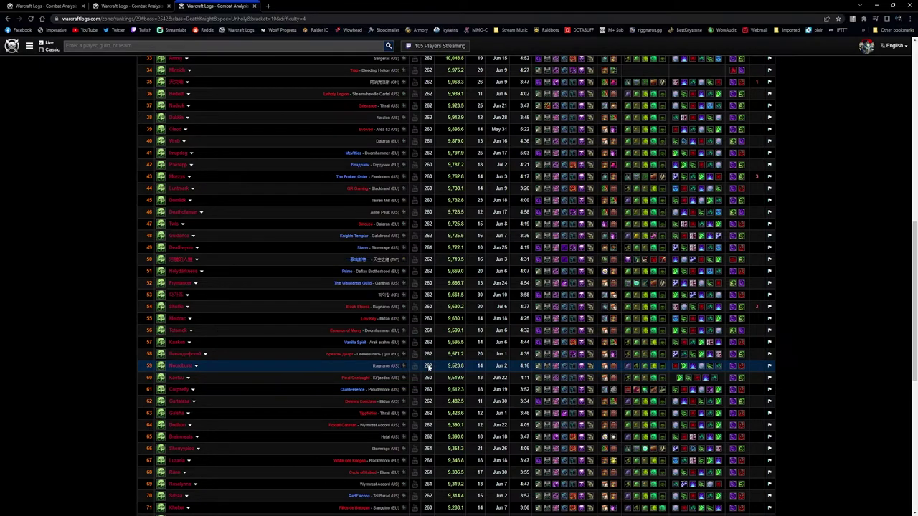
click(180, 372)
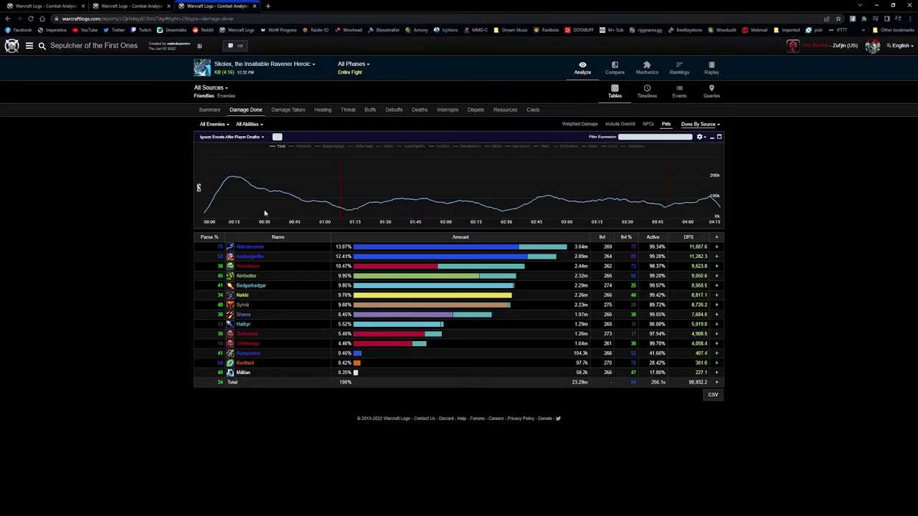
click(250, 267)
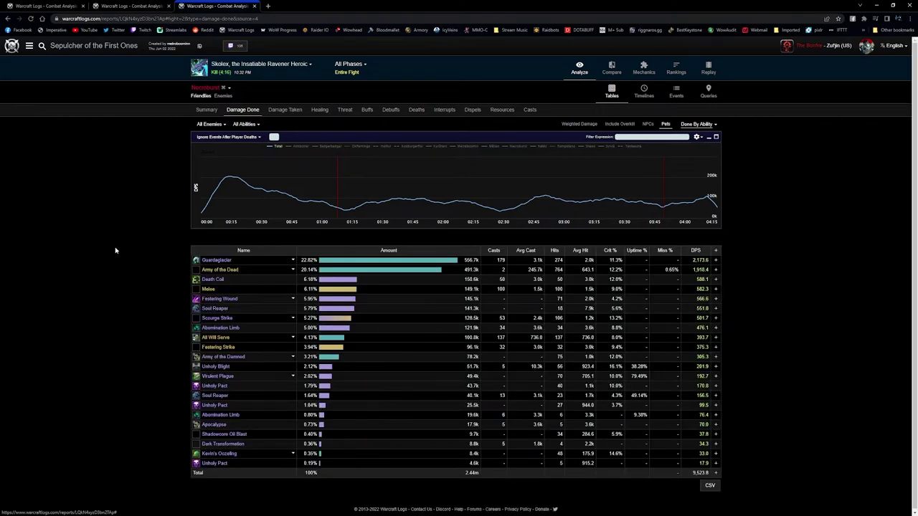
- Compare the ranked Death Knight's report with the log owner's report by alternating between the two
click(133, 6)
click(215, 6)
click(133, 5)
click(216, 5)
click(133, 5)
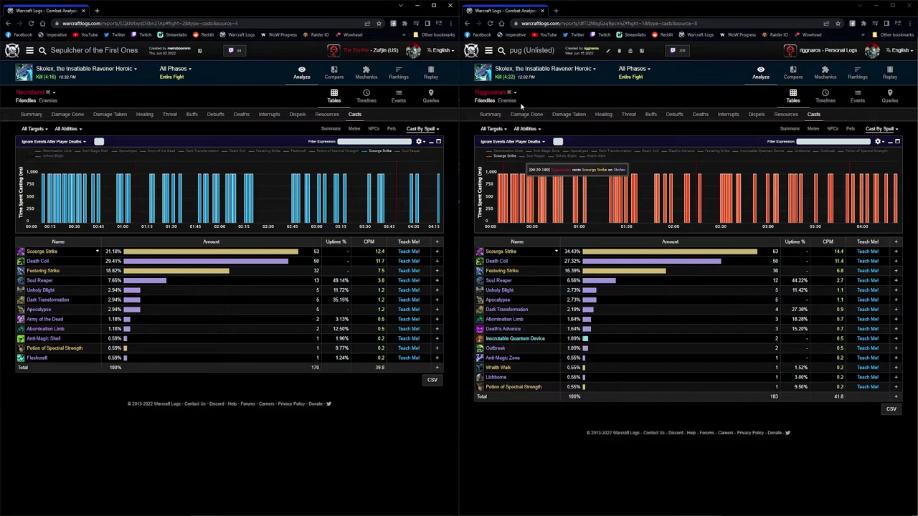
- Show damage done for both Death Knights side by side and examine the source breakdowns of Melee and the top pet entry
click(525, 114)
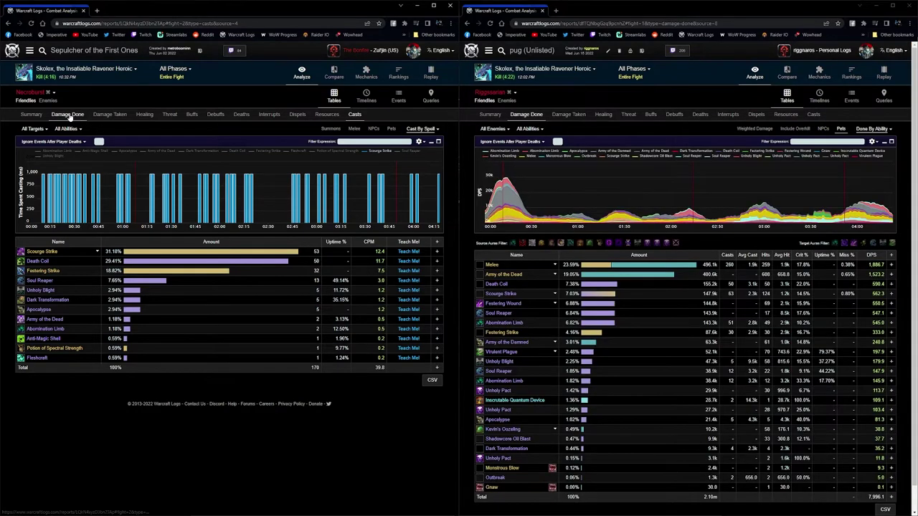
click(68, 115)
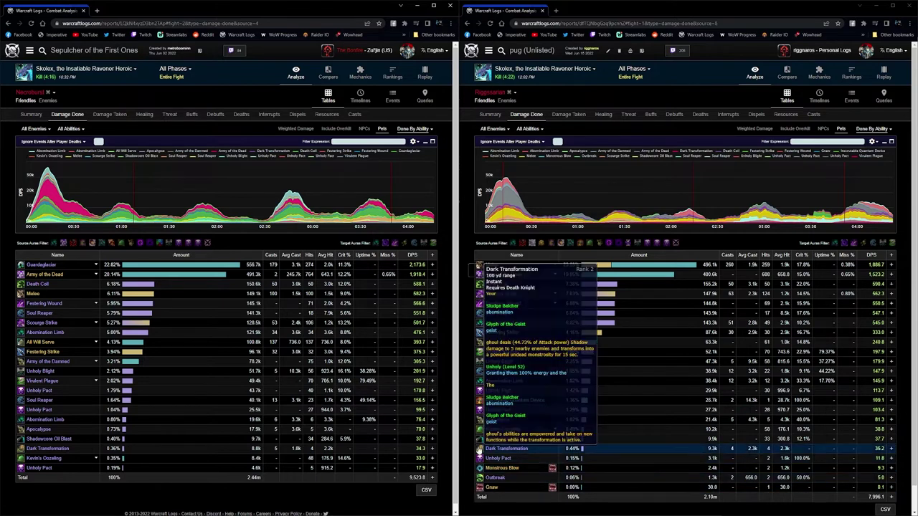
scroll(464, 332, down, 1)
scroll(464, 333, up, 1)
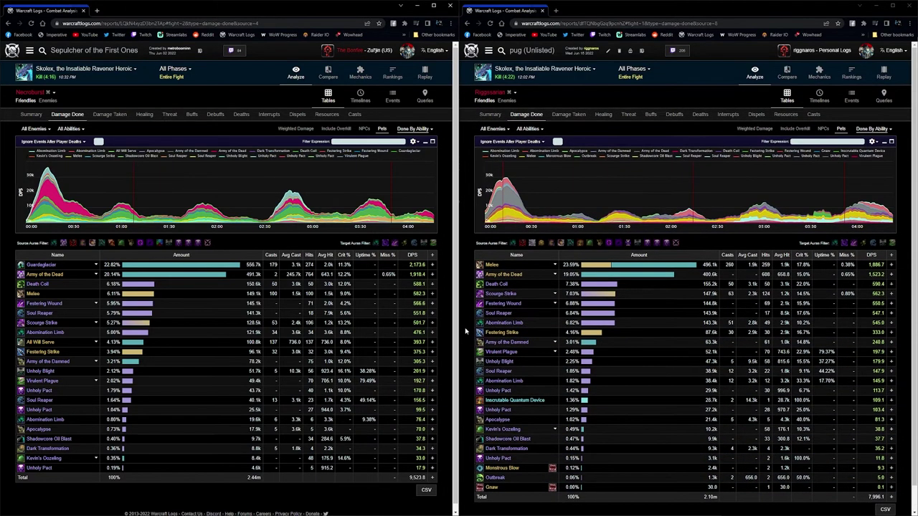
mouse_move(554, 268)
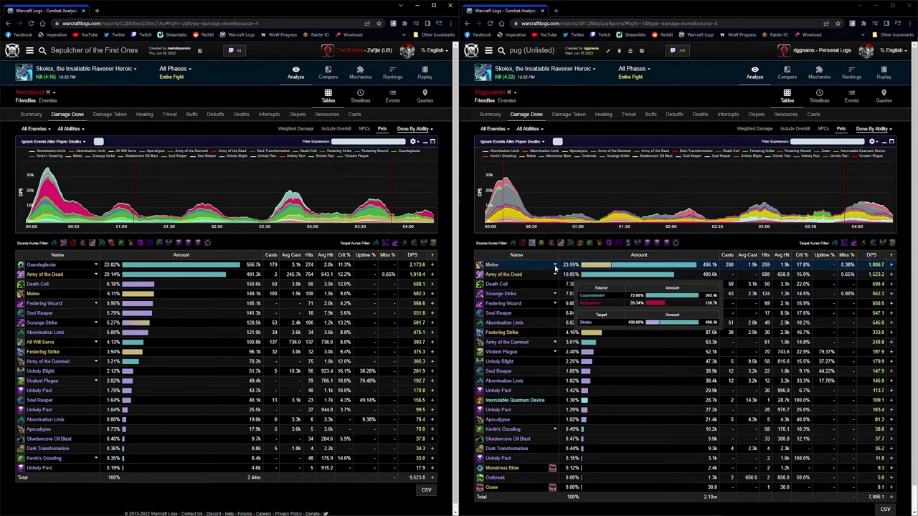
mouse_move(184, 321)
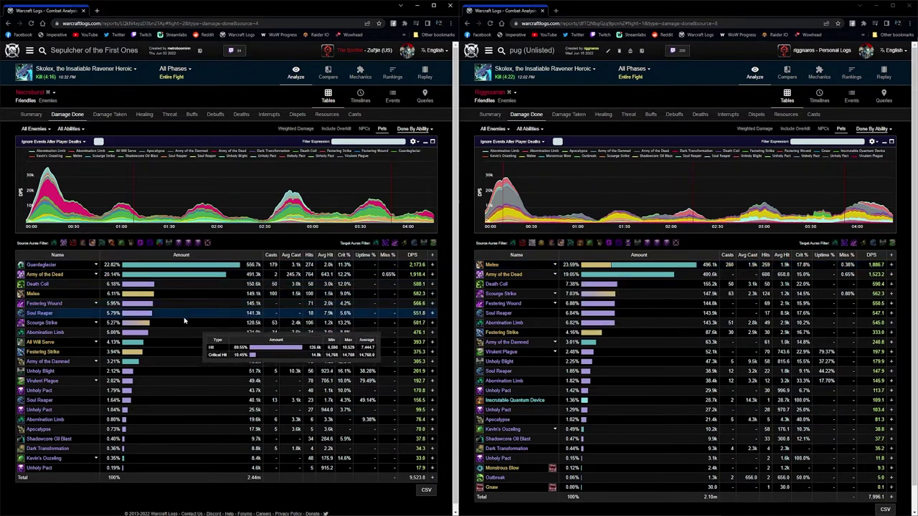
mouse_move(64, 264)
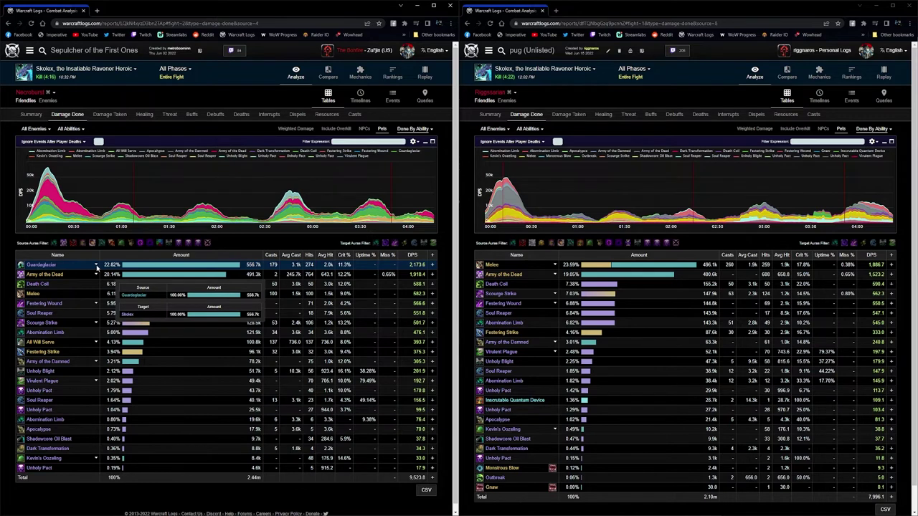
- Examine the ability breakdowns of the ranked player's top pet entry and the log owner's Melee, and check the pet's Claw ability in game
click(96, 265)
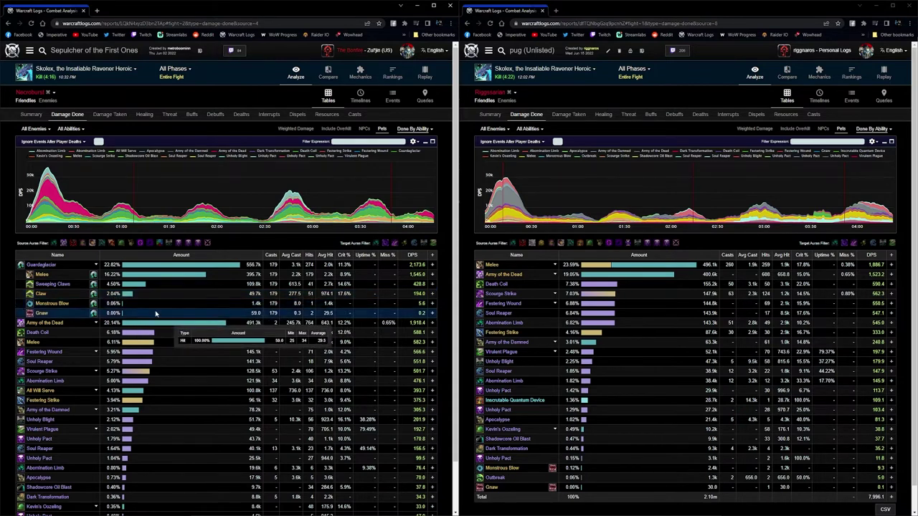
click(96, 265)
click(555, 265)
click(556, 265)
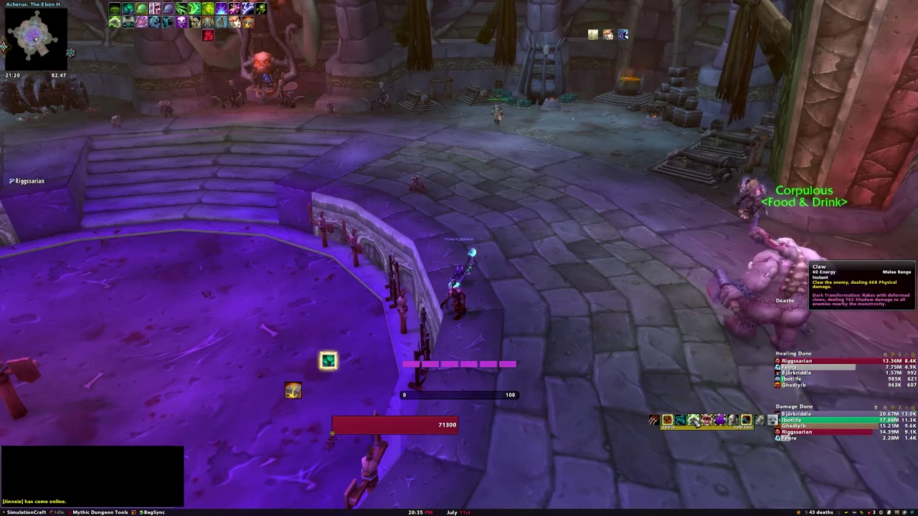
key(d)
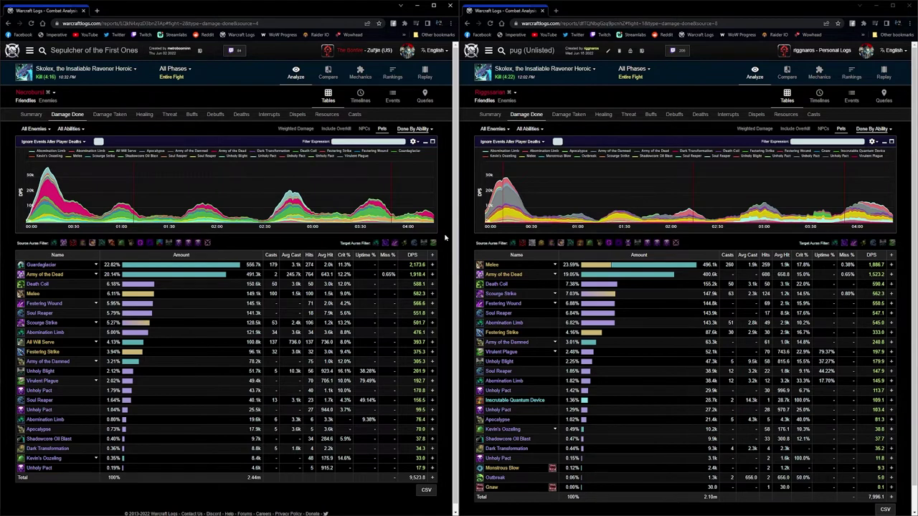
- Show the casts of both Death Knights side by side
click(354, 114)
click(813, 114)
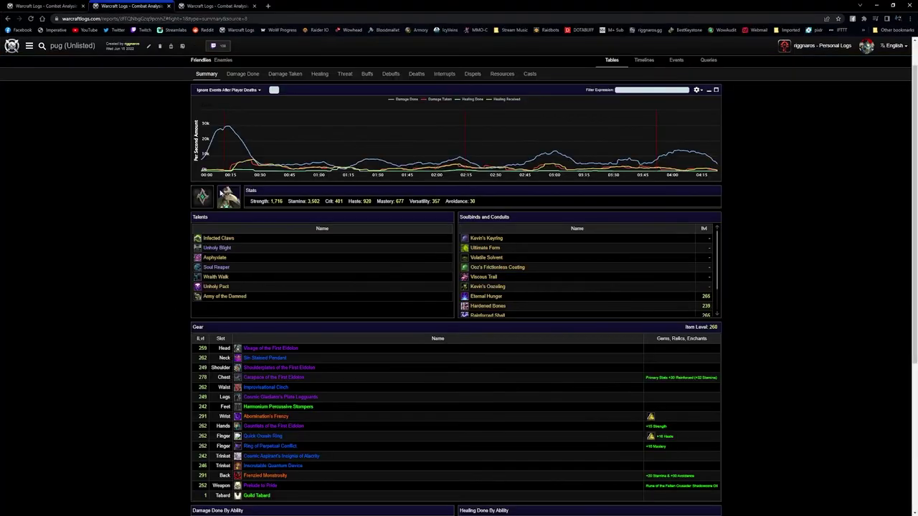
- Show the log owner's damage done on the Skolex kill as a timeline by ability
scroll(237, 172, up, 1)
click(243, 109)
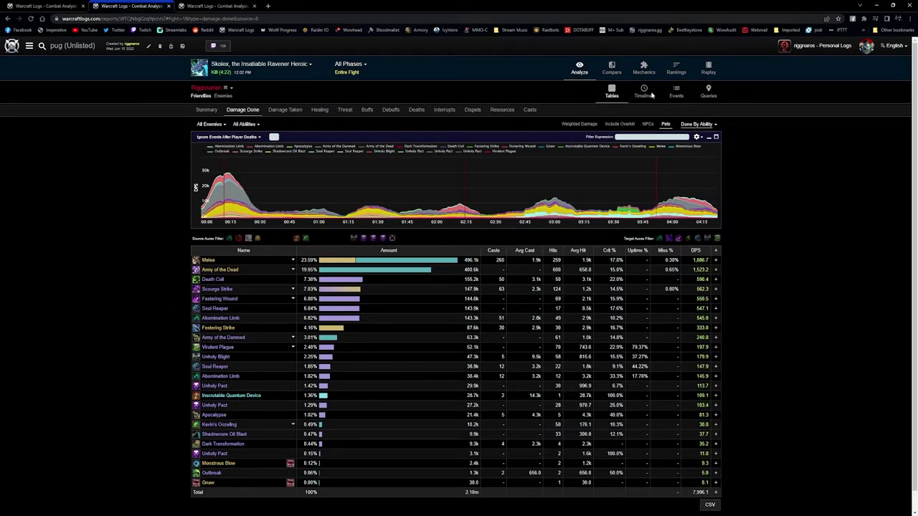
click(676, 94)
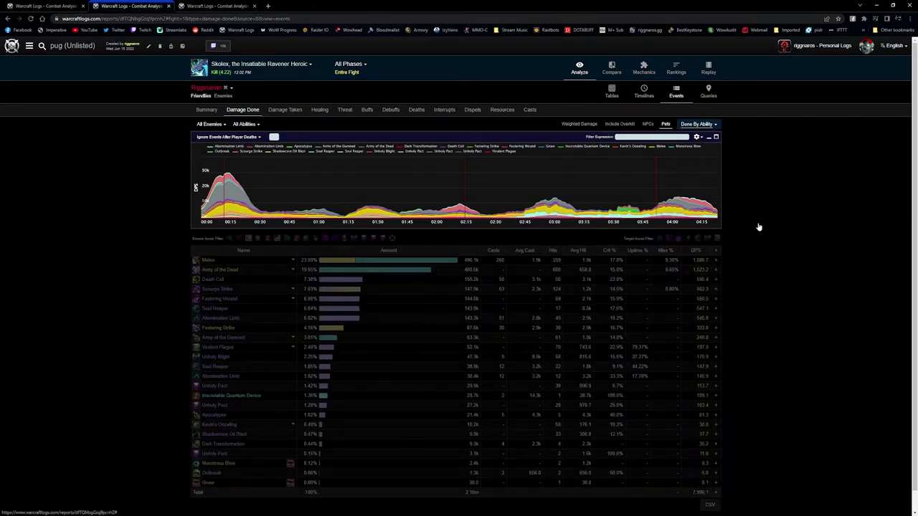
click(644, 91)
scroll(834, 215, down, 1)
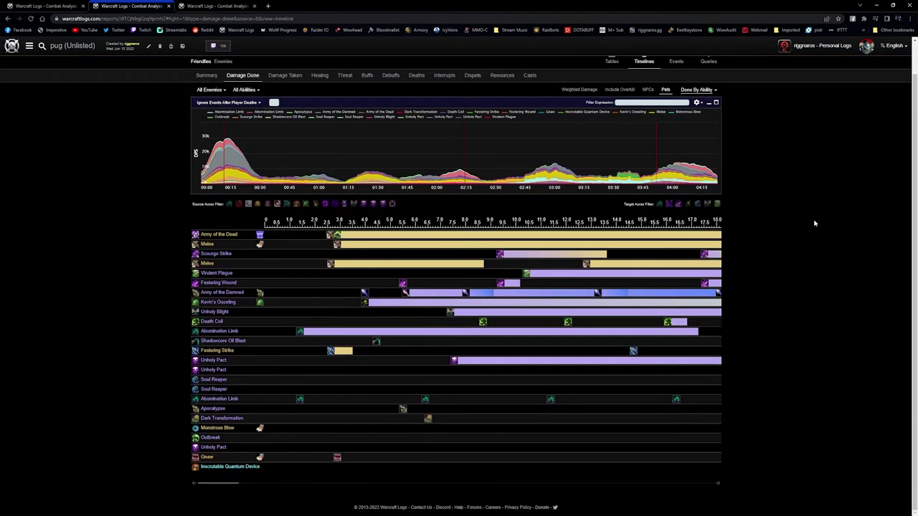
- Examine the ability timeline from the pull to about 41 seconds and return to its beginning
drag(221, 485, 176, 495)
drag(237, 484, 277, 485)
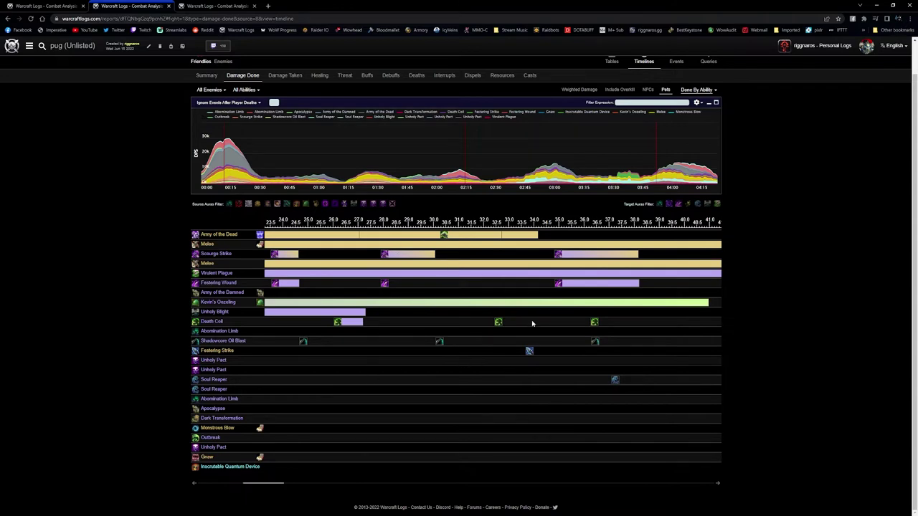
drag(273, 487, 208, 485)
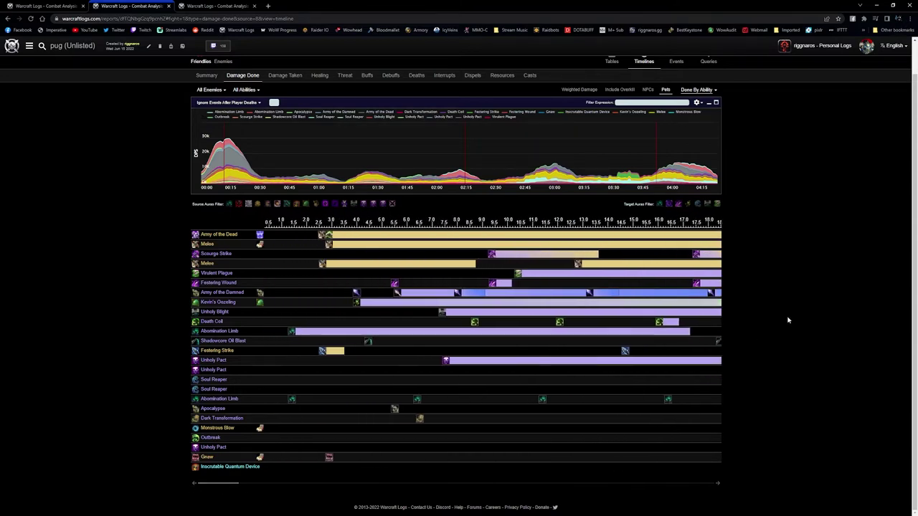
- Open the replay of the Skolex kill and move it to 1:40
scroll(645, 143, up, 1)
click(708, 66)
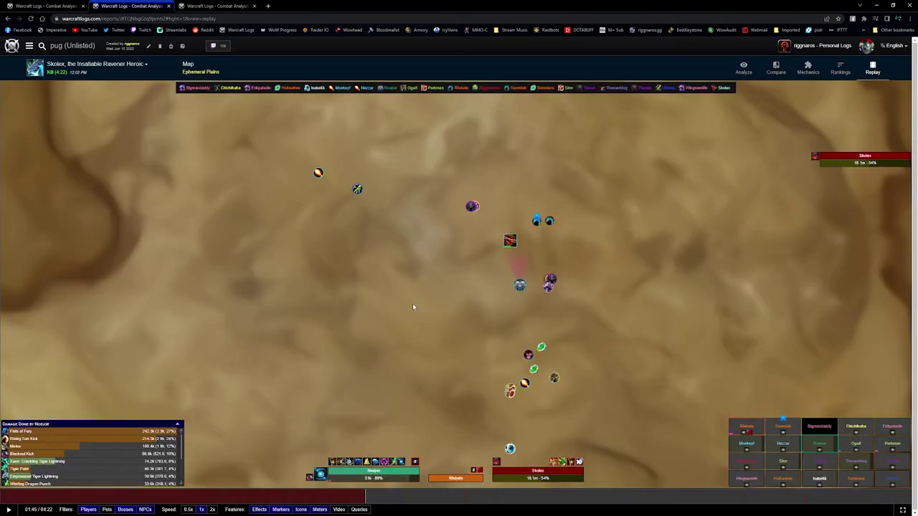
click(349, 496)
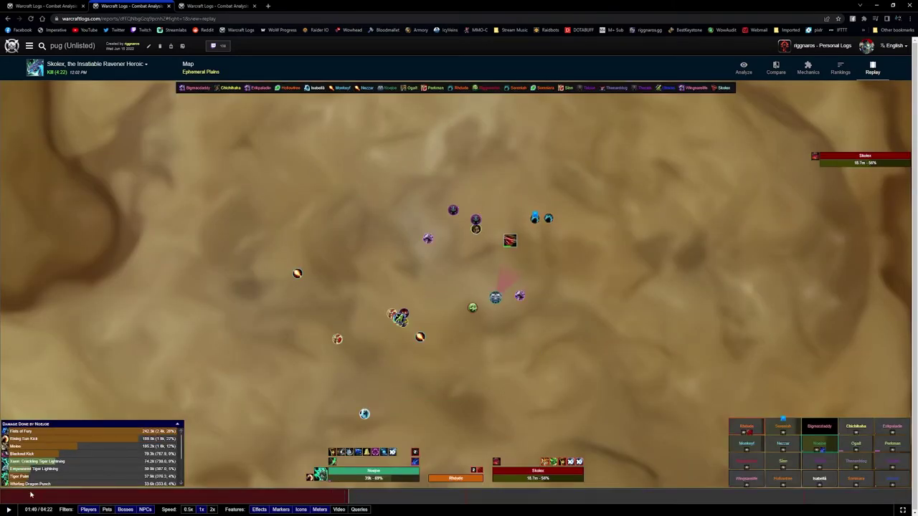
- Select the log owner's Death Knight on the replay map, play the movement and pause at 1:56
click(476, 228)
key(space)
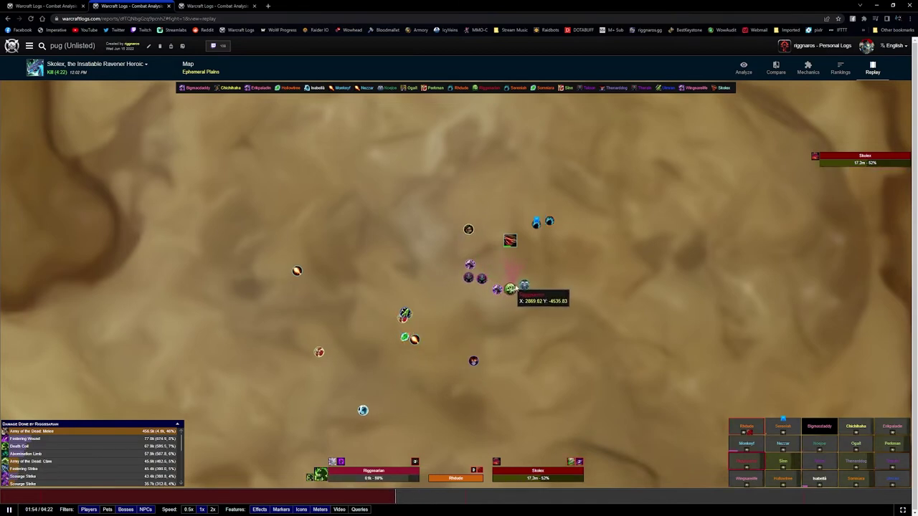
click(9, 508)
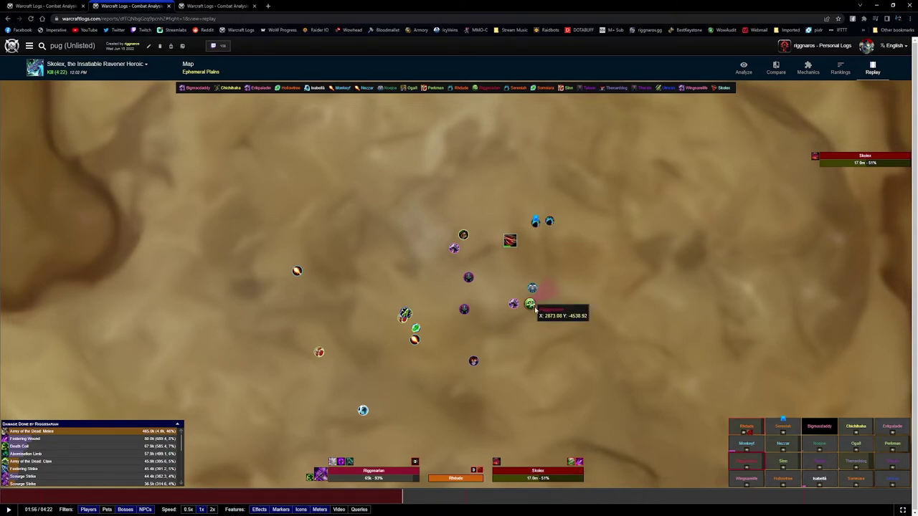
- Move the replay back to about 1:52 and examine the Death Knight's Death Coil cast and position around the boss
click(399, 497)
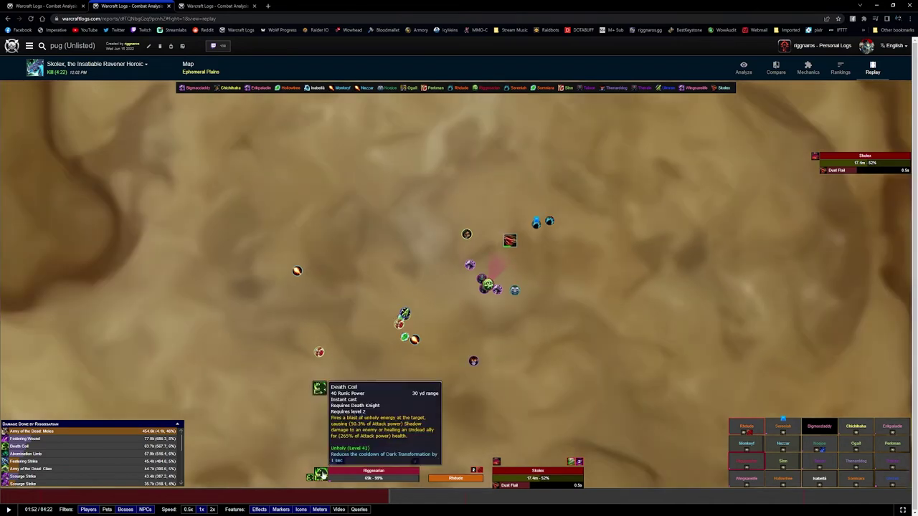
mouse_move(320, 474)
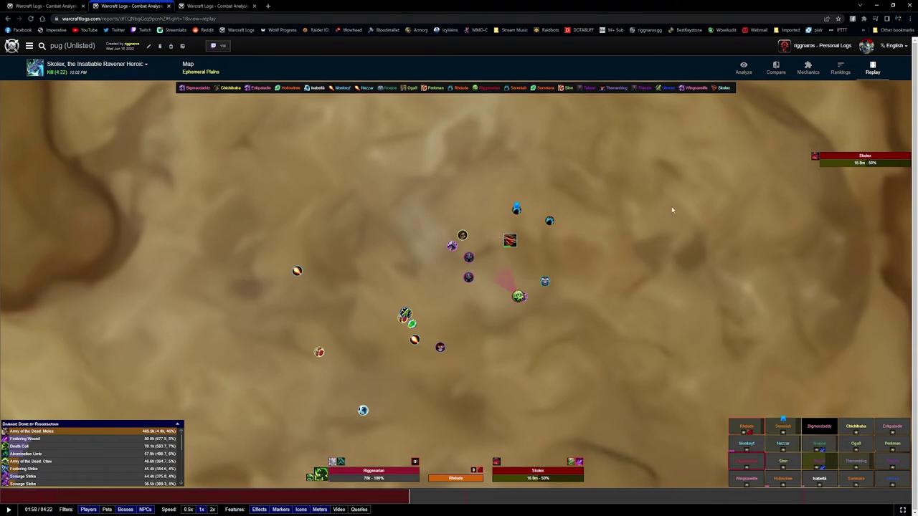
drag(672, 210, 640, 219)
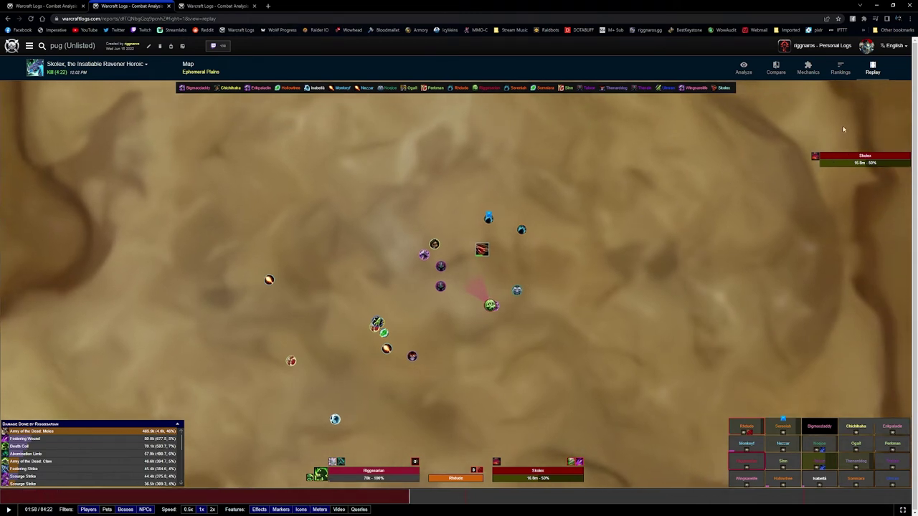